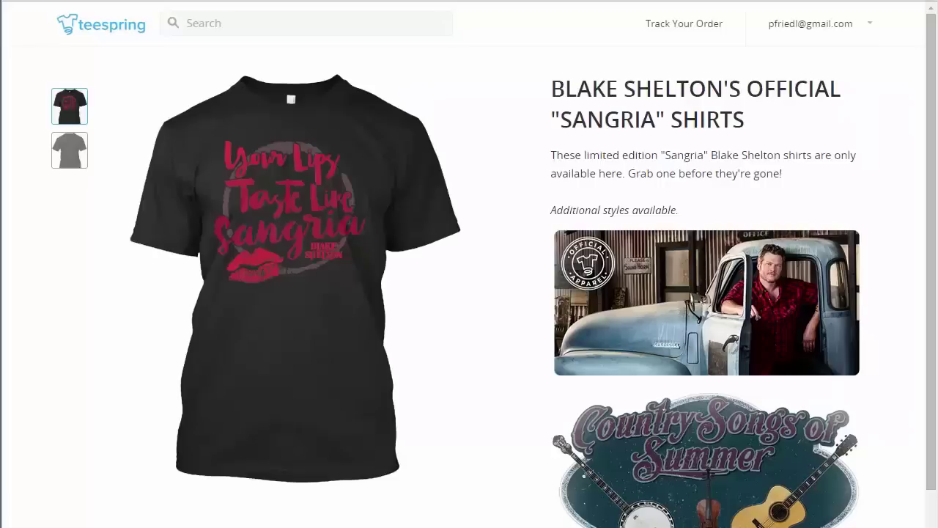
# Copy the URL of the Blake Shelton "Sangria" shirt campaign, switch to Ad Factory and load the campaign from that URL.
pyautogui.rightClick(224, 1)
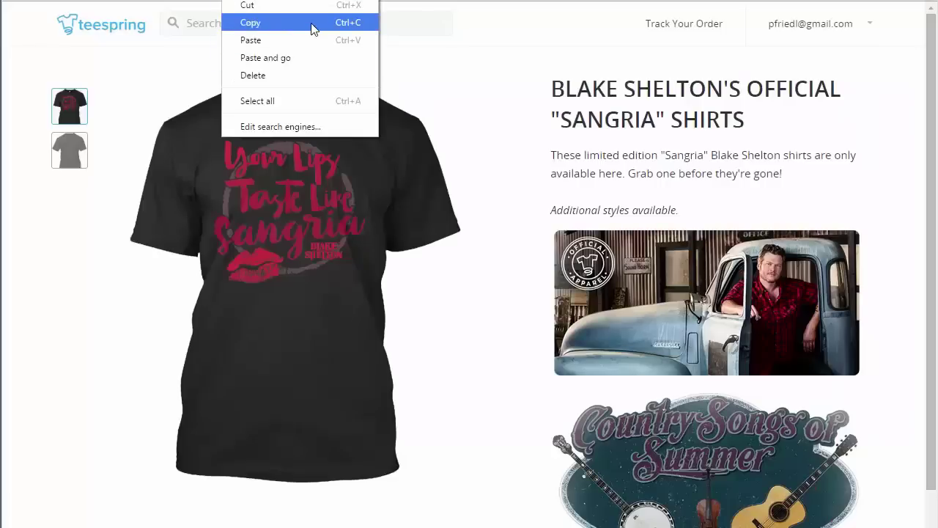
pyautogui.click(313, 28)
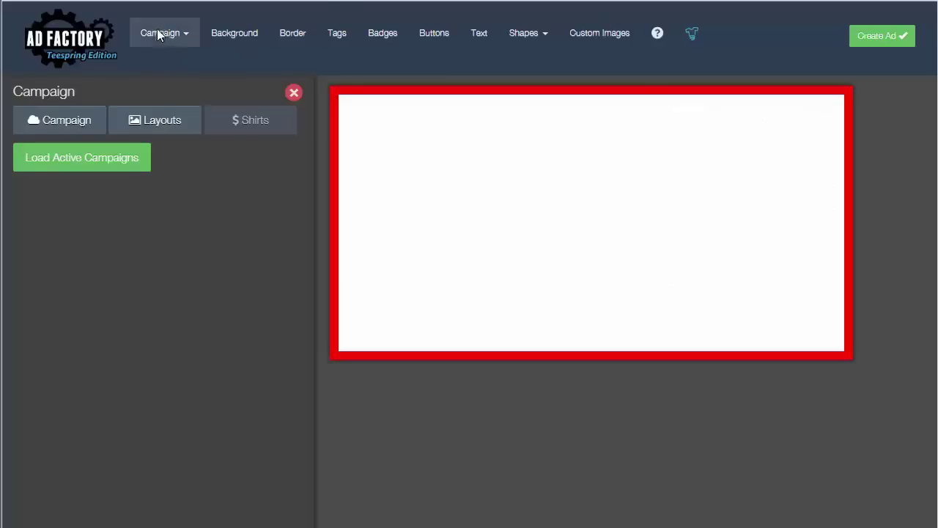
pyautogui.click(159, 33)
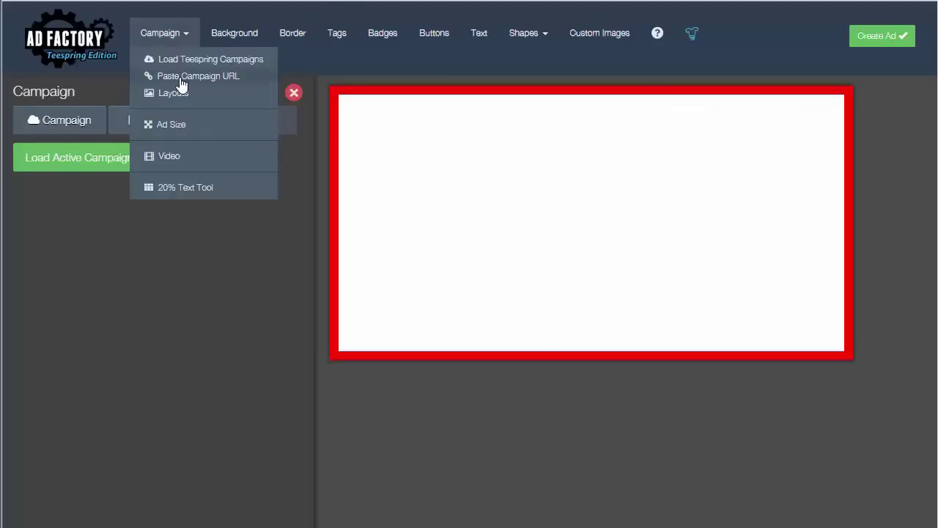
pyautogui.click(187, 77)
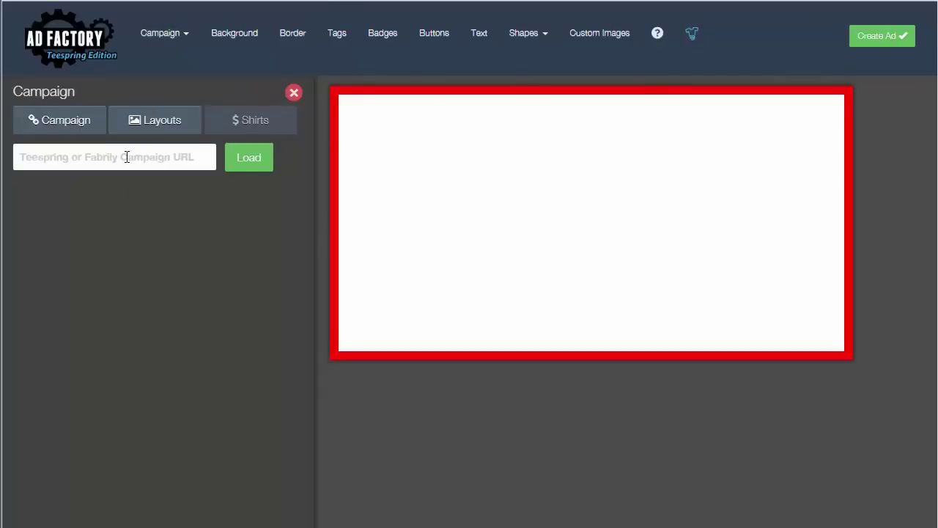
pyautogui.rightClick(126, 157)
pyautogui.click(227, 246)
pyautogui.click(249, 163)
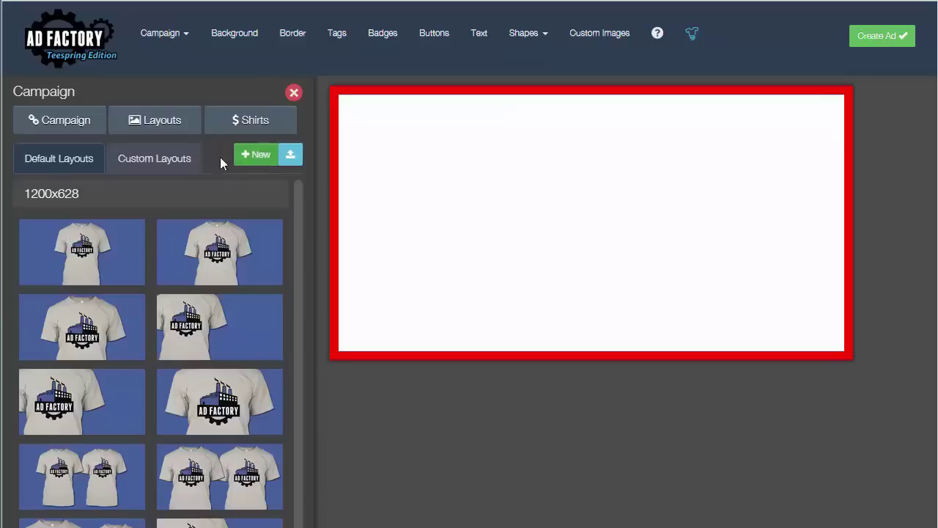
# Apply a default 1200x628 three-shirt layout and fill it with the front views of the black T-shirt, women's tee and tank top.
pyautogui.click(176, 160)
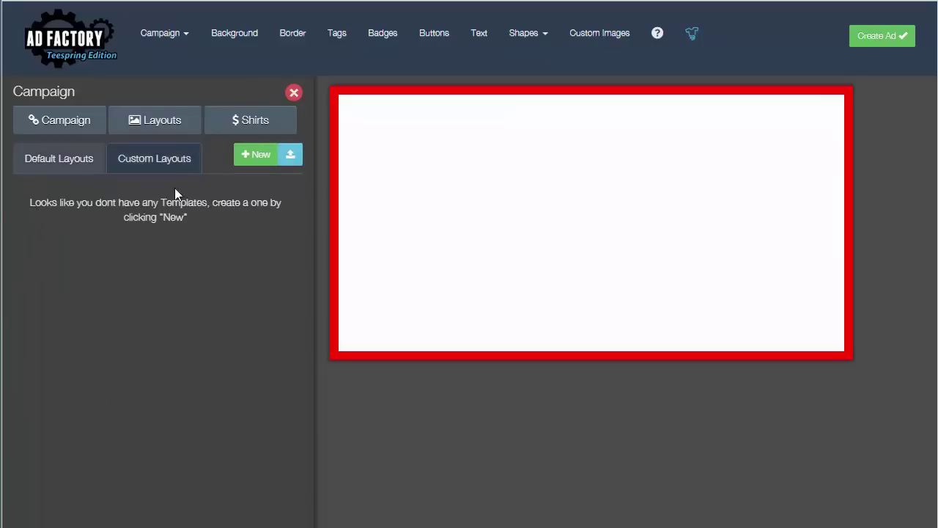
pyautogui.click(34, 159)
pyautogui.scroll(-2, 209, 464)
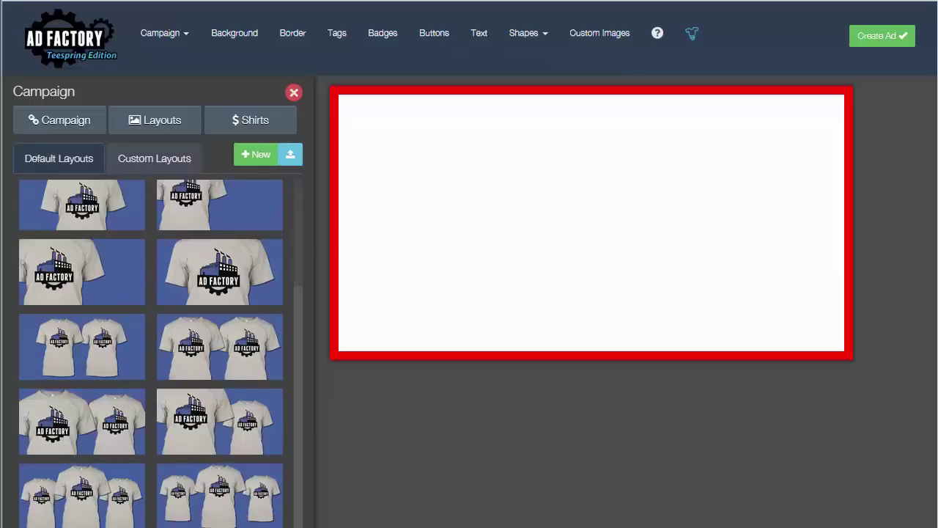
pyautogui.click(242, 123)
pyautogui.click(95, 220)
pyautogui.click(110, 156)
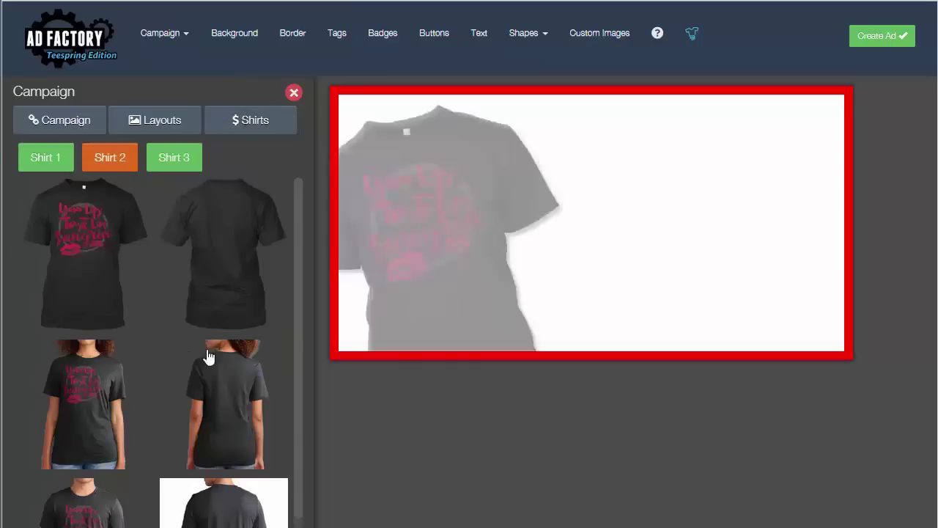
pyautogui.click(89, 523)
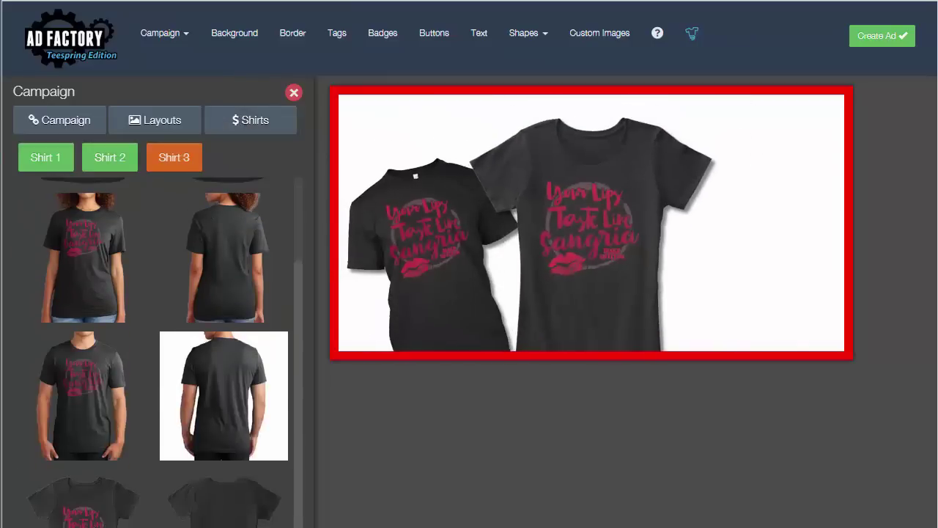
# Enlarge the tank top to a scale of 1.19 and reposition it beside the women's tee.
pyautogui.click(742, 277)
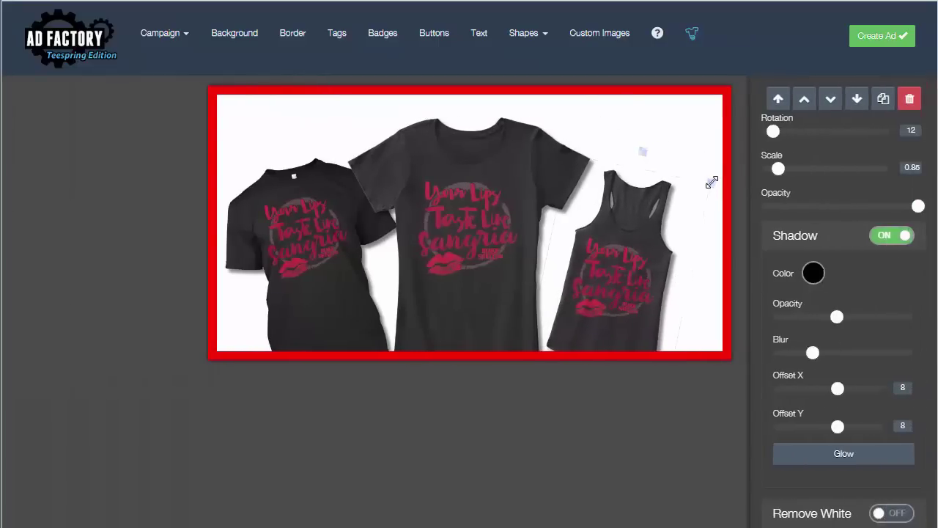
pyautogui.moveTo(709, 184); pyautogui.dragTo(796, 124)
pyautogui.moveTo(662, 208); pyautogui.dragTo(634, 240)
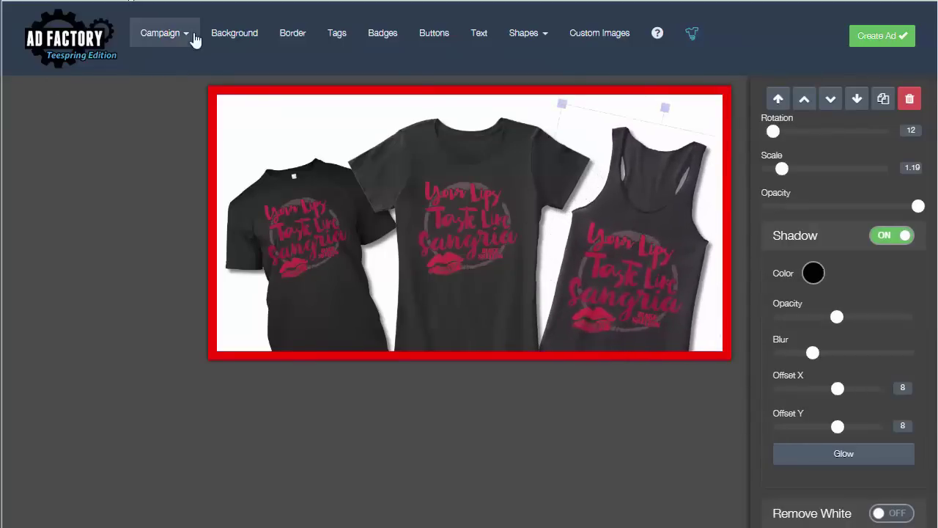
# Add the orange Limited Edition badge to the ad's upper-left corner, scaled to 0.78 and rotated to 348, with its shadow on.
pyautogui.click(375, 36)
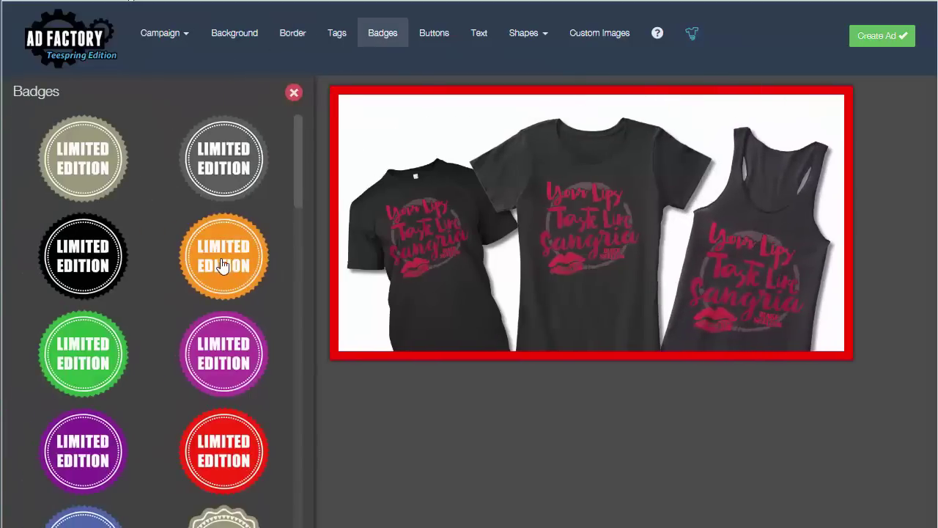
pyautogui.click(262, 264)
pyautogui.click(592, 235)
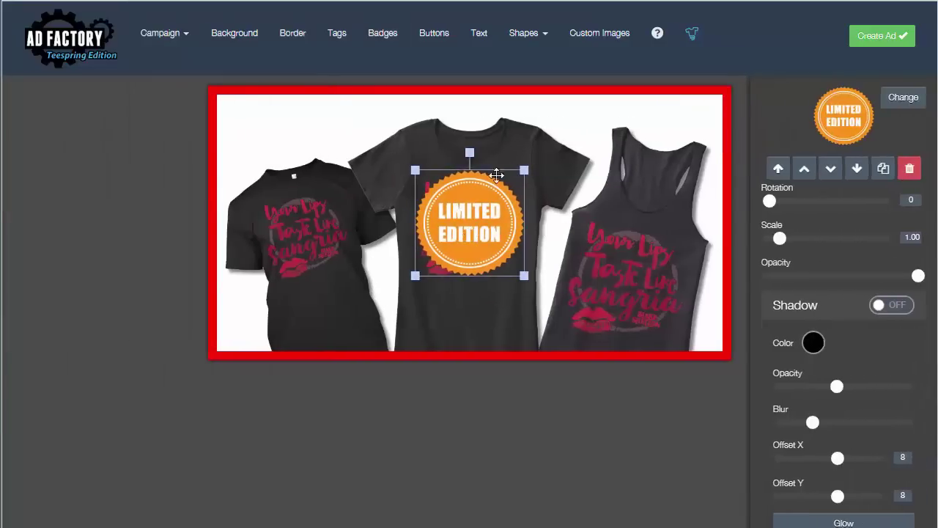
pyautogui.moveTo(524, 169); pyautogui.dragTo(500, 191)
pyautogui.moveTo(455, 228); pyautogui.dragTo(257, 144)
pyautogui.moveTo(260, 89)
pyautogui.mouseDown()
pyautogui.moveTo(226, 91)
pyautogui.moveTo(246, 86)
pyautogui.mouseUp()
pyautogui.click(888, 309)
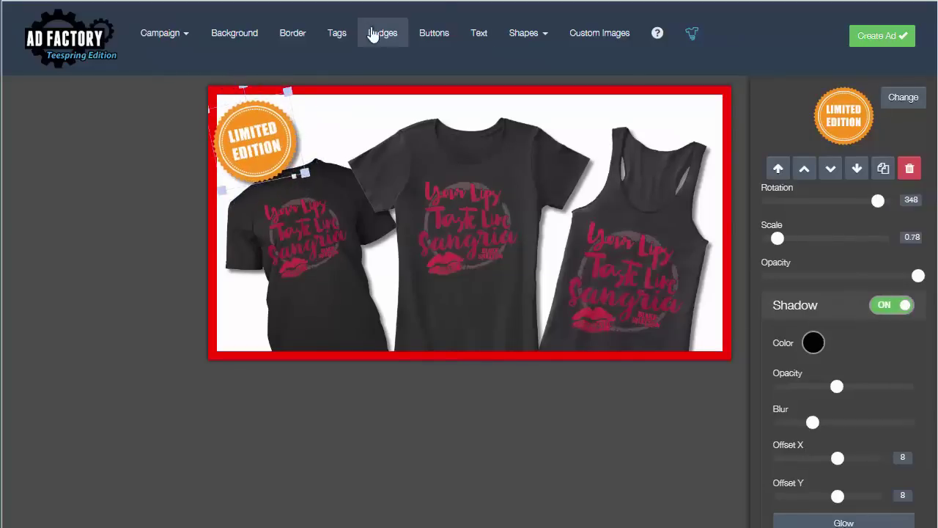
# Add a green Buy Now button at the bottom centre of the ad, over the middle shirt.
pyautogui.click(433, 33)
pyautogui.scroll(-10, 249, 400)
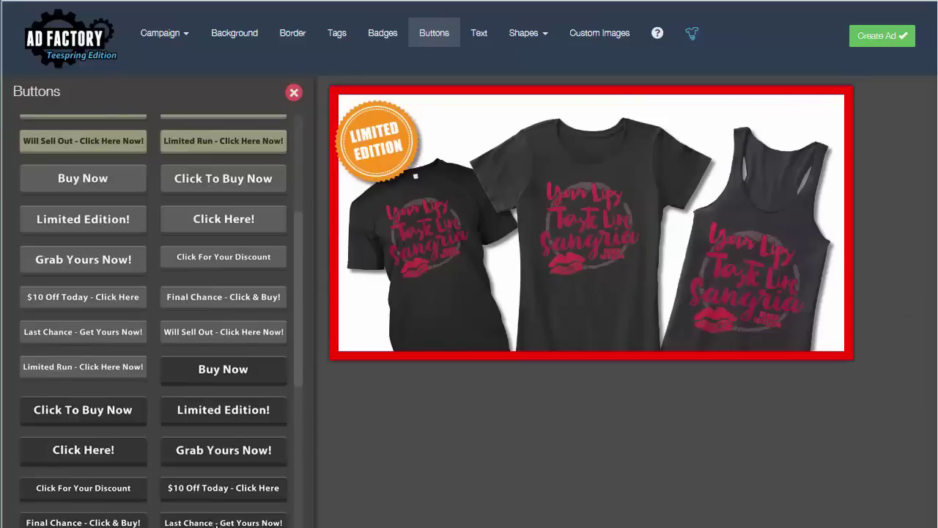
pyautogui.scroll(-4, 154, 330)
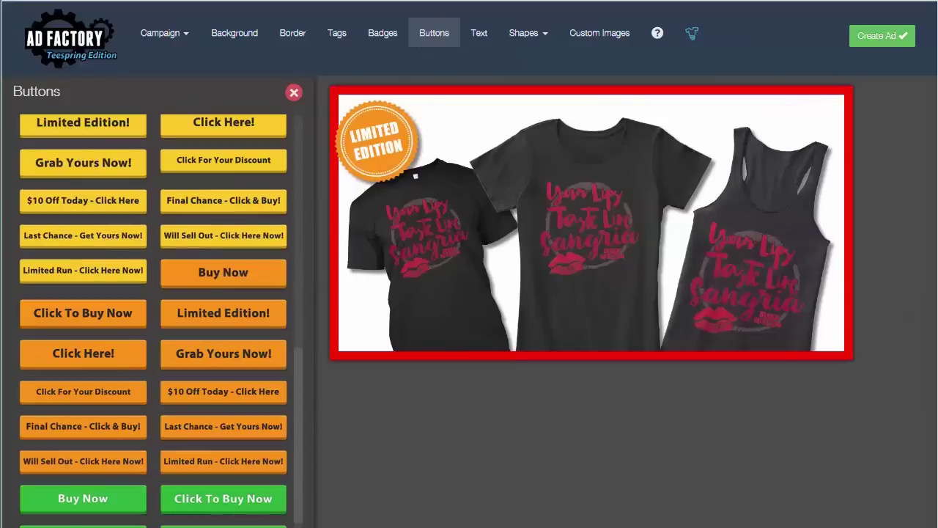
pyautogui.click(86, 499)
pyautogui.moveTo(597, 231); pyautogui.dragTo(594, 337)
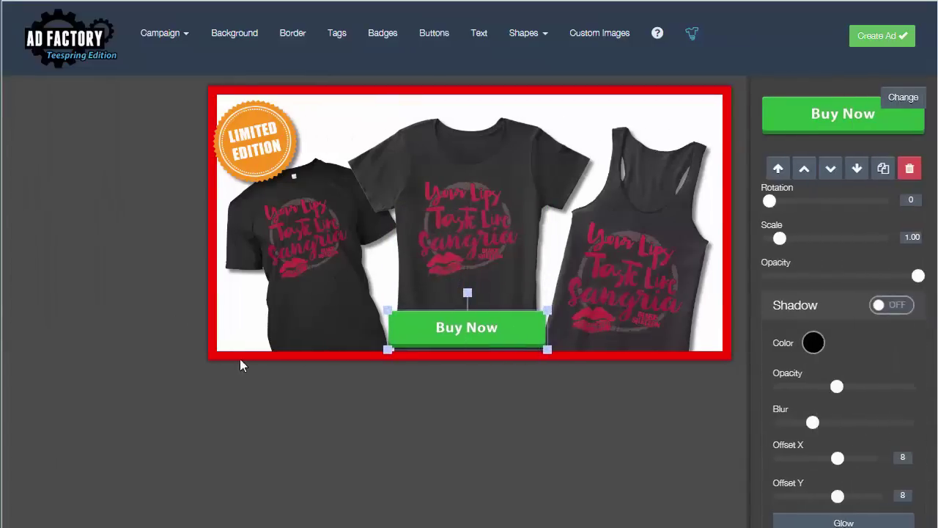
pyautogui.click(315, 116)
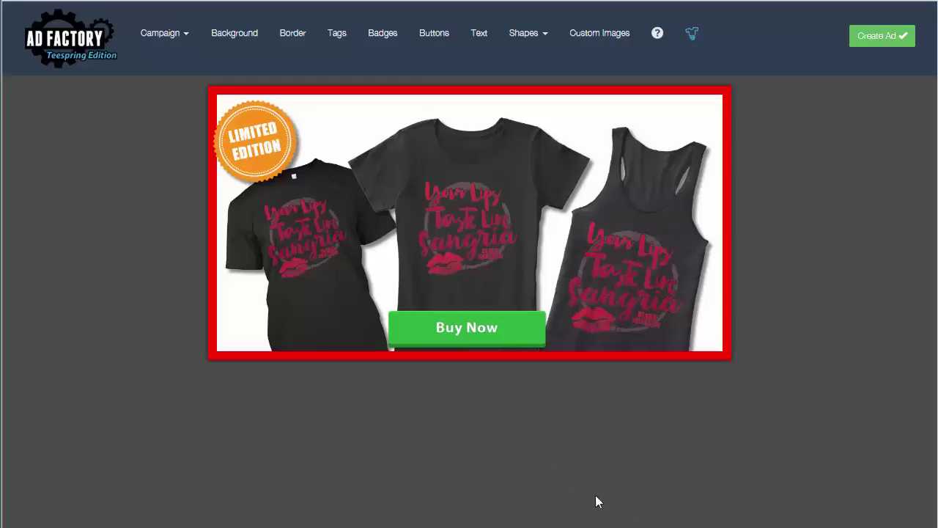
# Nudge the Limited Edition badge slightly up and inward, and save the ad as a new custom layout.
pyautogui.moveTo(255, 141); pyautogui.dragTo(260, 133)
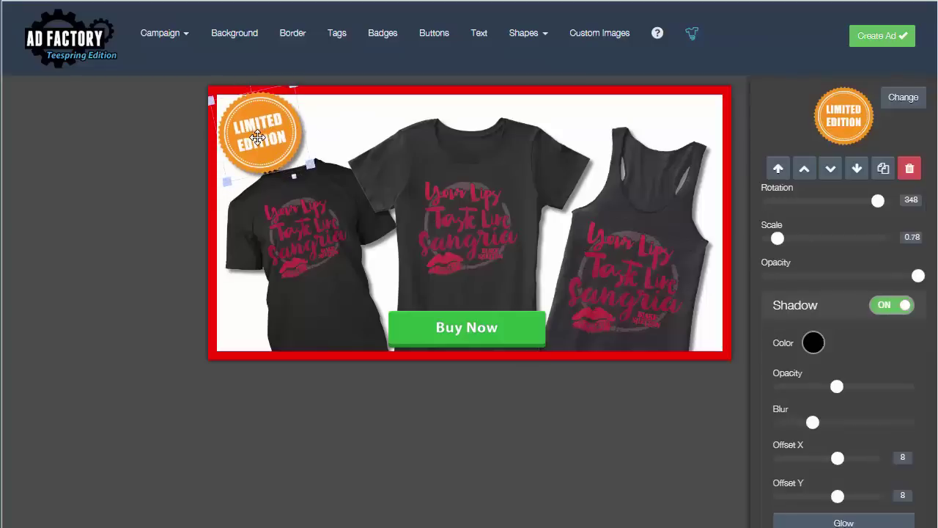
pyautogui.click(154, 34)
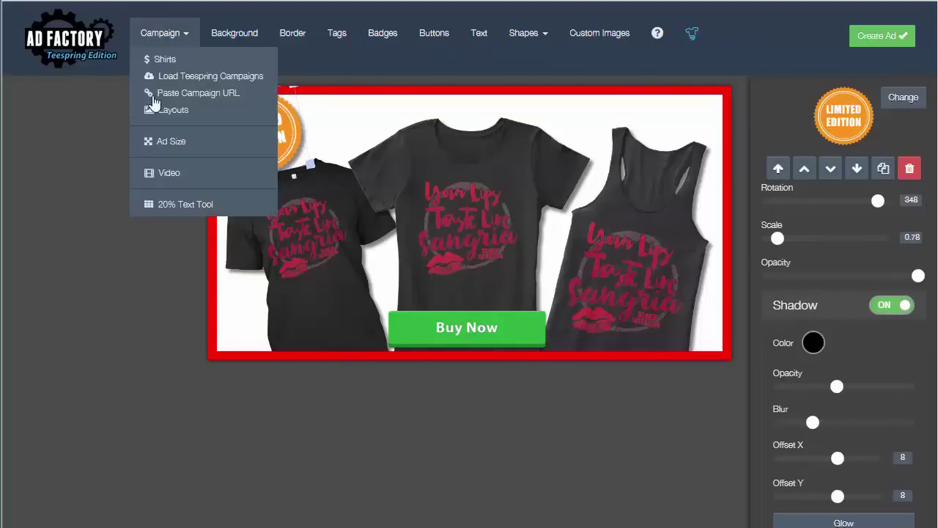
pyautogui.click(172, 112)
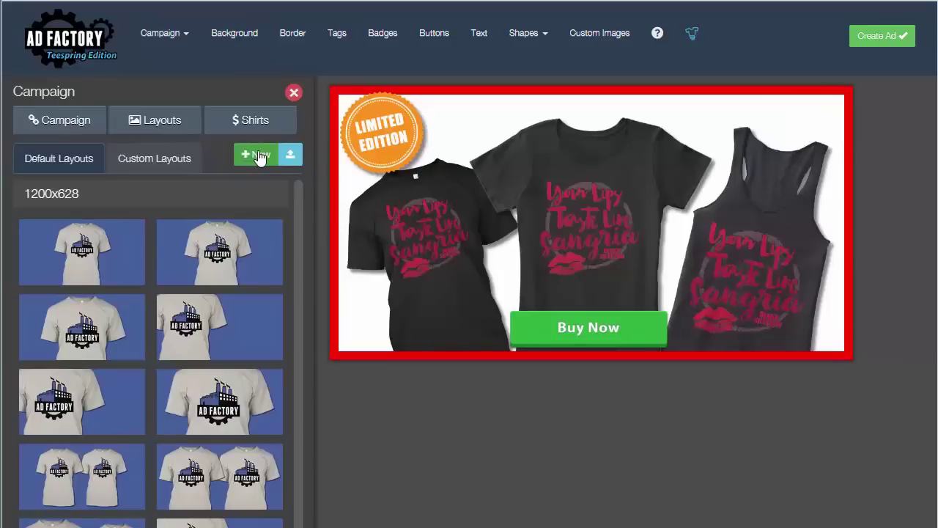
pyautogui.click(159, 161)
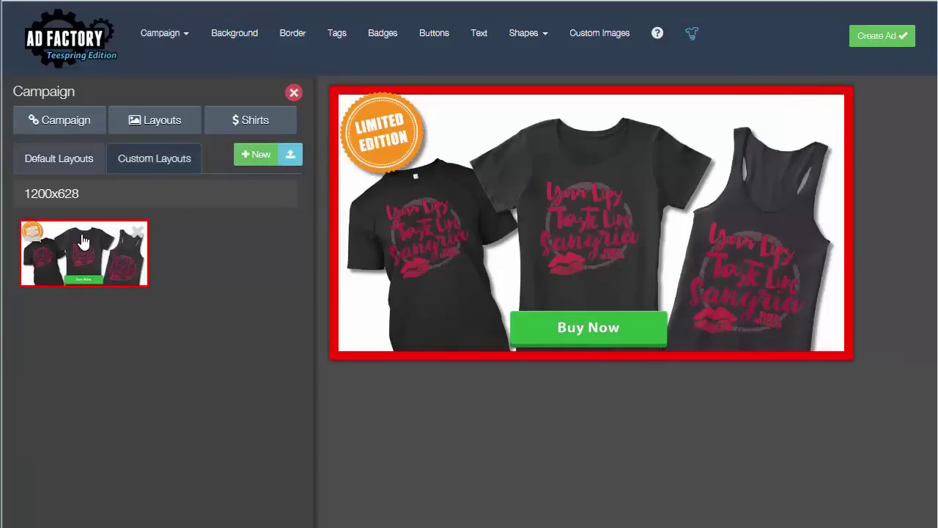
# Delete the badge, the Buy Now button and all three shirts to empty the ad canvas.
pyautogui.click(370, 129)
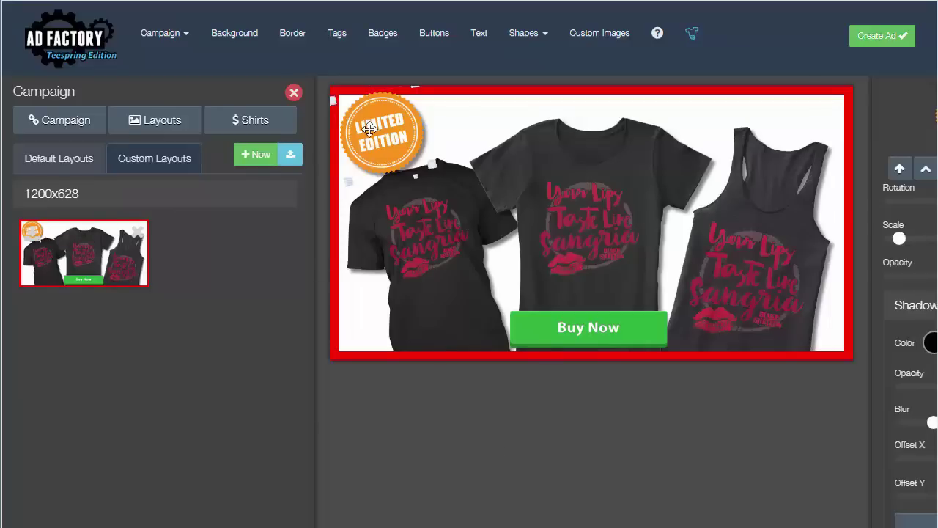
pyautogui.press('Delete')
pyautogui.click(318, 213)
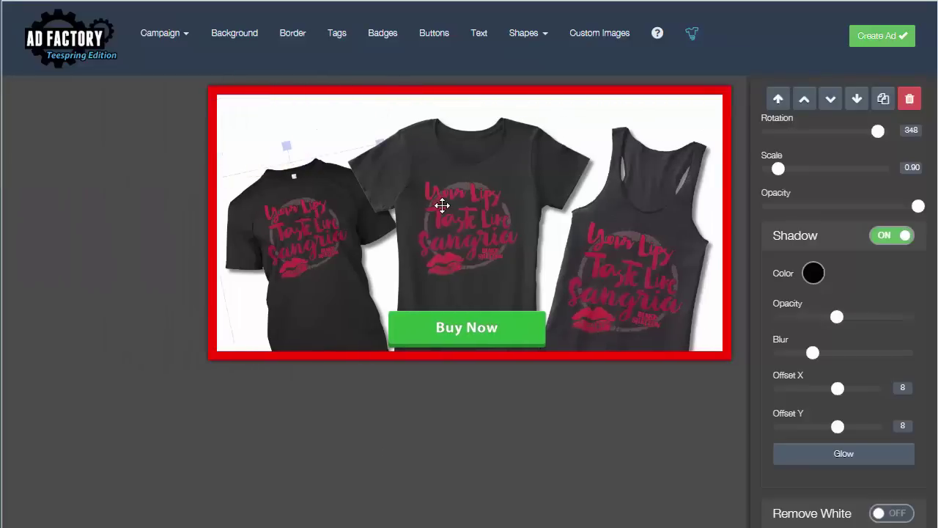
pyautogui.press('Delete')
pyautogui.click(442, 202)
pyautogui.press('Delete')
pyautogui.click(593, 263)
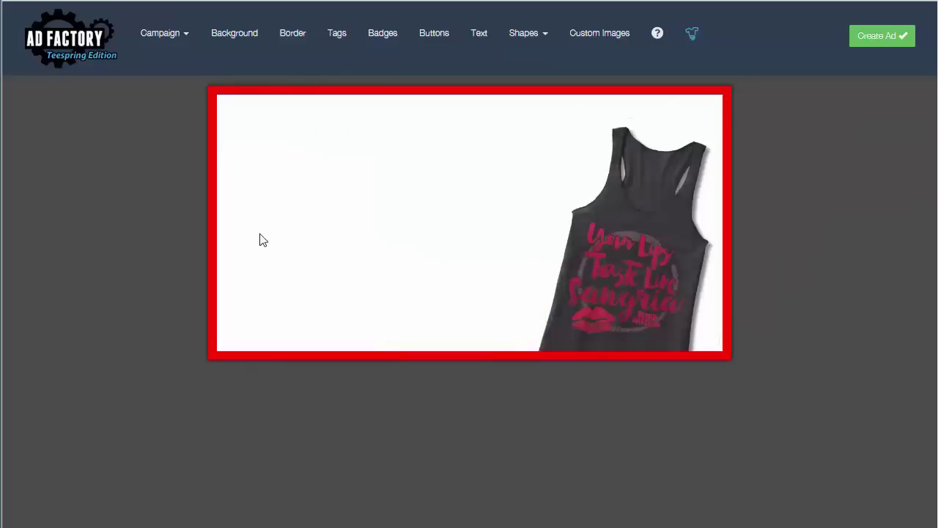
pyautogui.press('Delete')
# Apply the saved custom layout and fill its three shirt slots with the black T-shirt, women's tee and tank top.
pyautogui.click(159, 33)
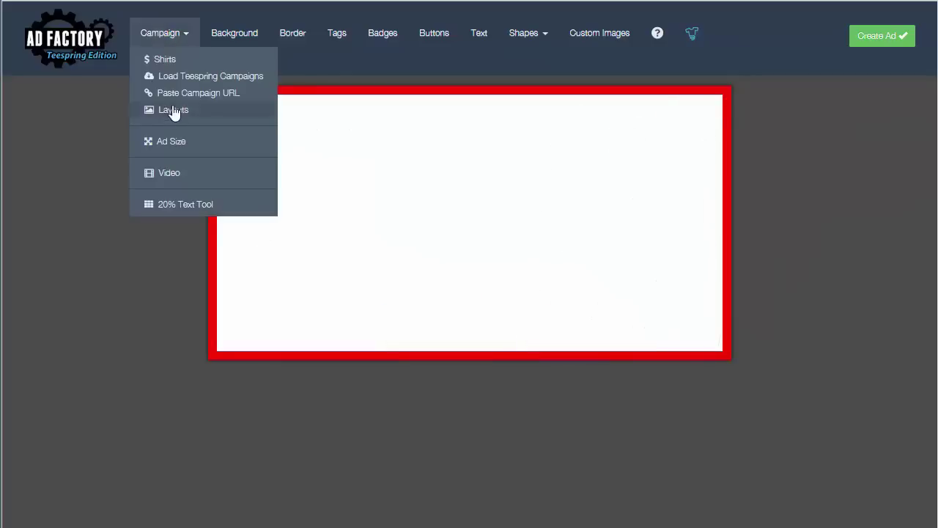
pyautogui.click(169, 110)
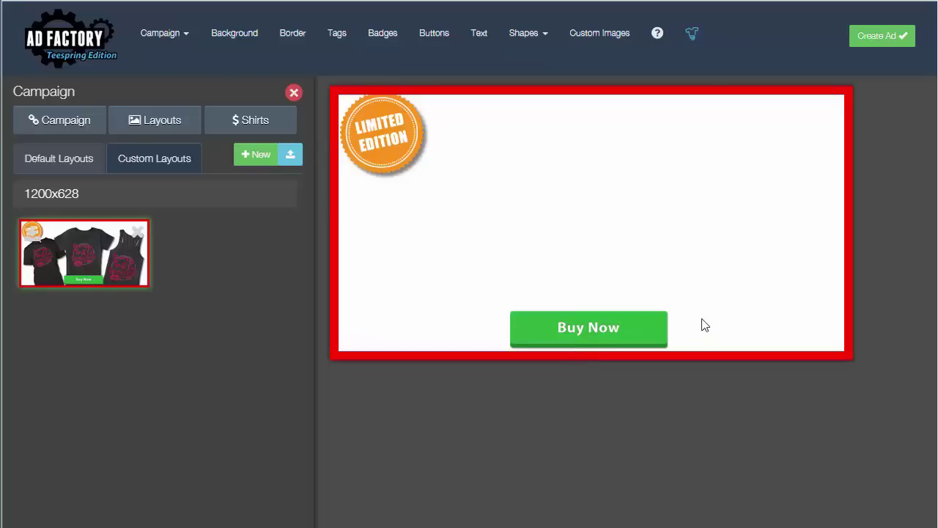
pyautogui.click(255, 126)
pyautogui.scroll(-2, 104, 264)
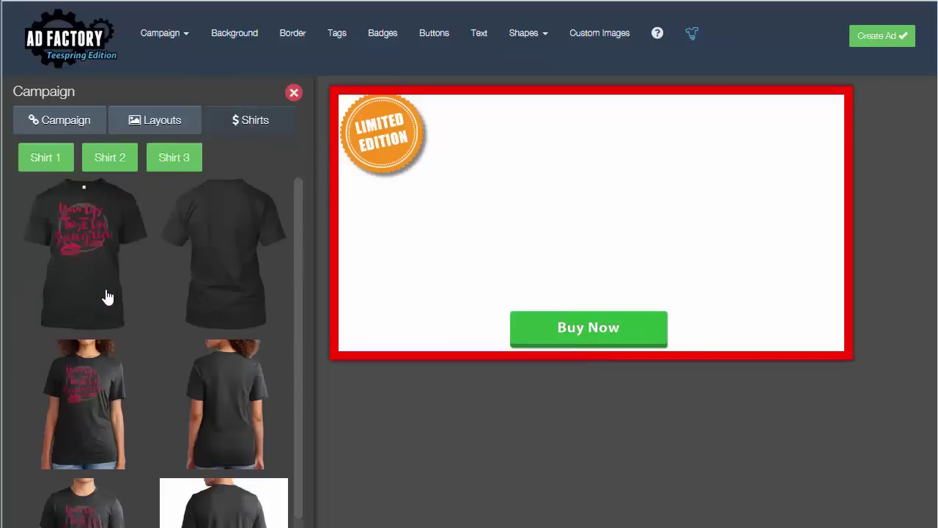
pyautogui.click(47, 124)
pyautogui.click(256, 119)
pyautogui.click(38, 164)
pyautogui.click(63, 274)
pyautogui.scroll(-2, 92, 488)
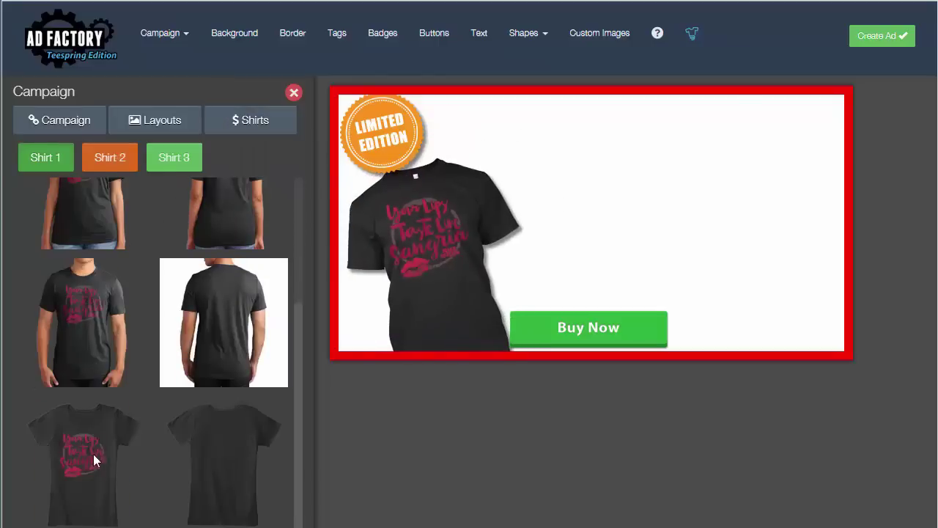
pyautogui.click(95, 457)
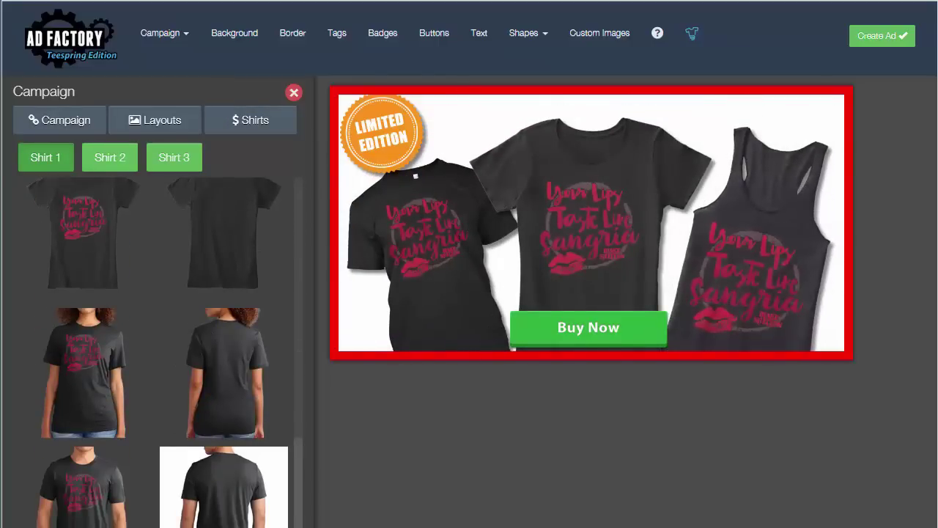
# Download the saved 1200x628 layout from the custom layouts.
pyautogui.click(116, 126)
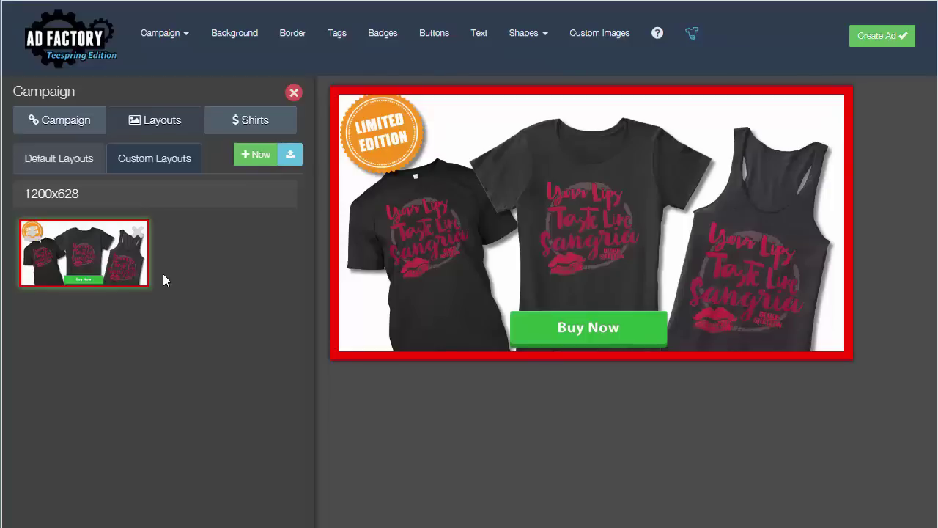
pyautogui.click(32, 236)
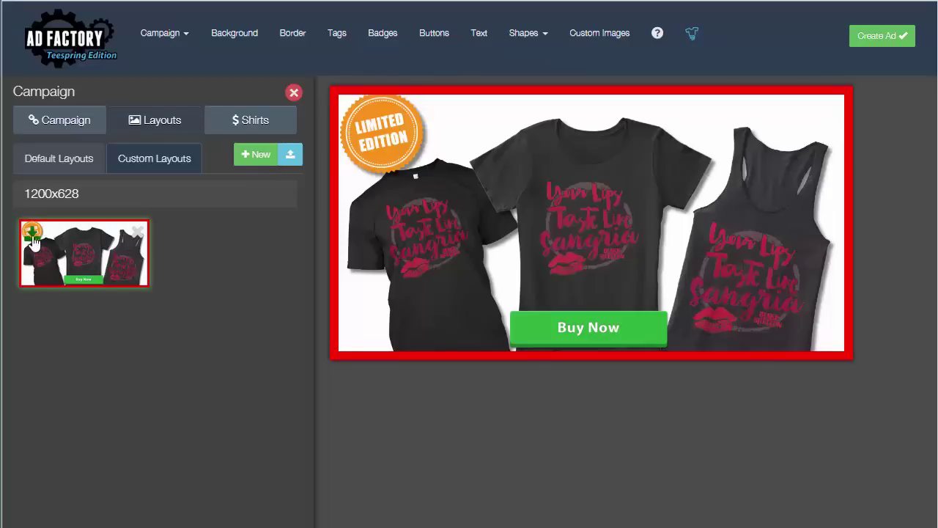
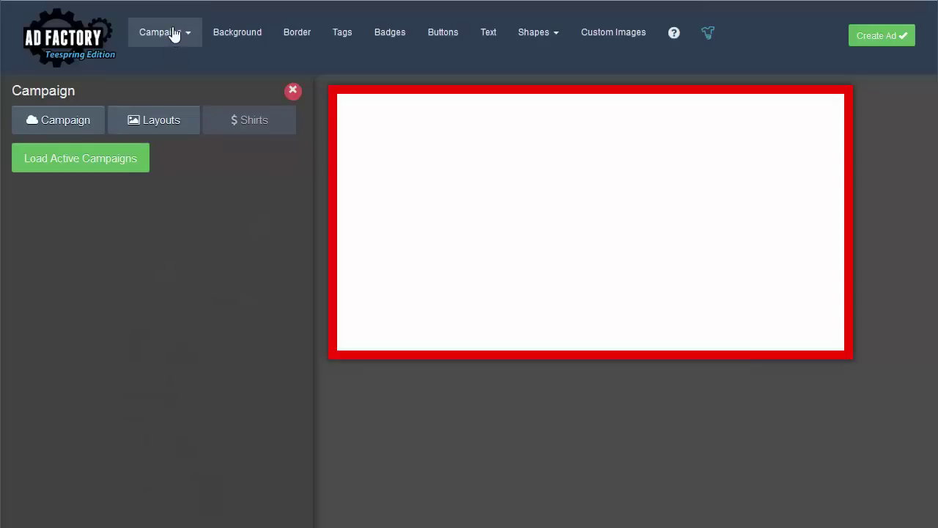
pyautogui.click(173, 33)
pyautogui.click(207, 77)
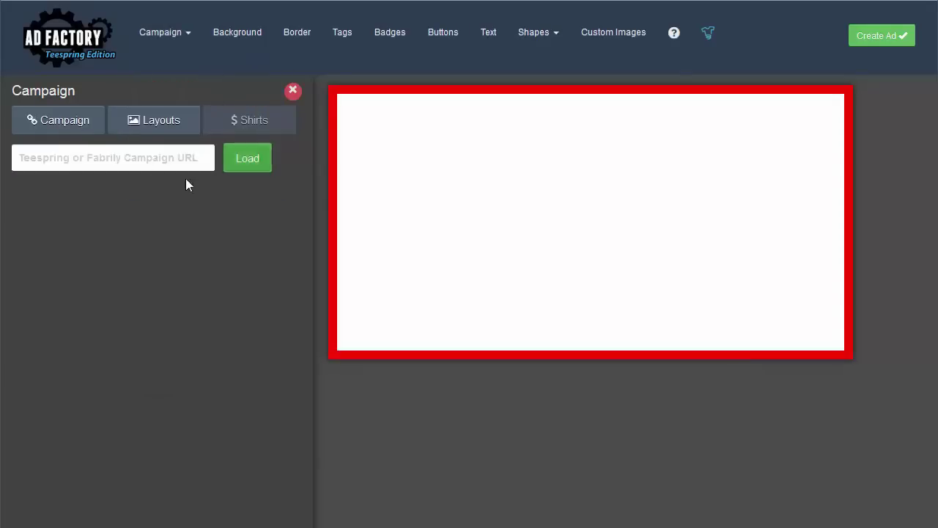
pyautogui.rightClick(57, 155)
pyautogui.click(121, 218)
pyautogui.click(247, 157)
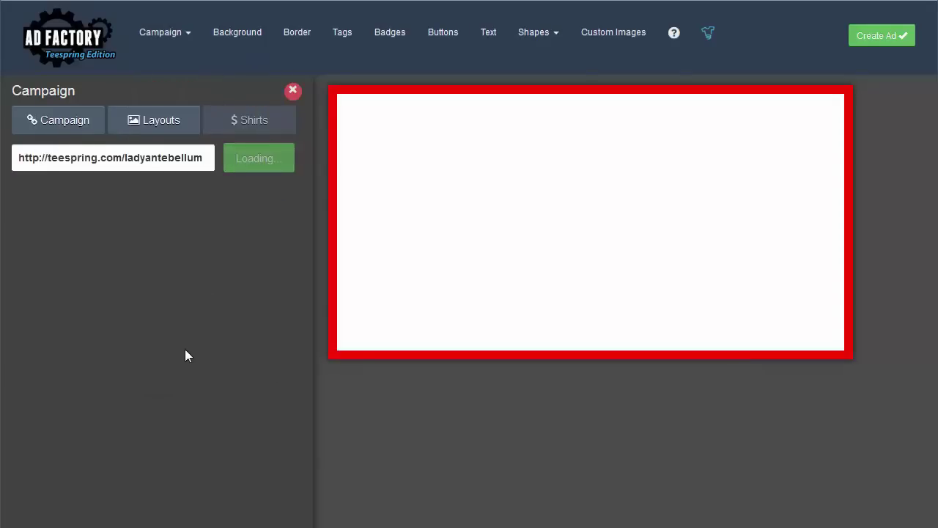
# Delete the existing 1200x628 template with the price tag and Limited Edition badge from the custom layouts.
pyautogui.click(267, 124)
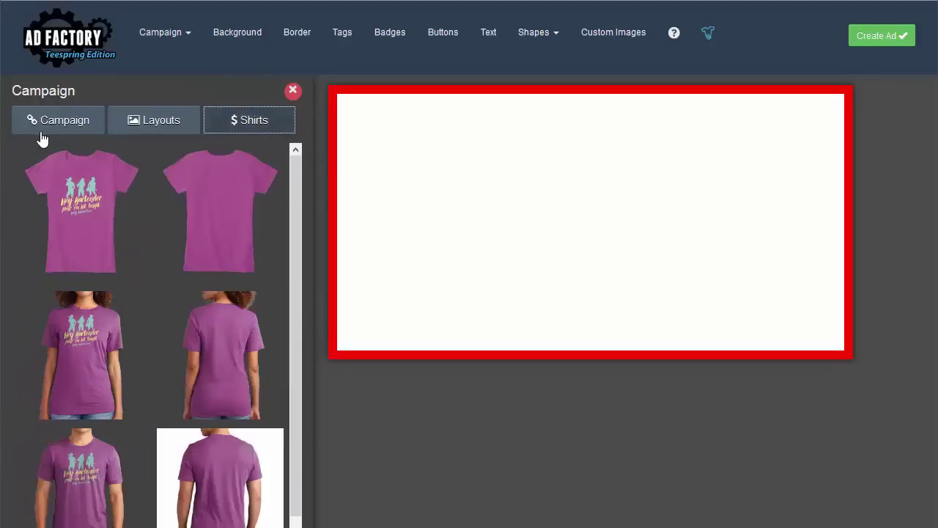
pyautogui.click(44, 129)
pyautogui.click(162, 124)
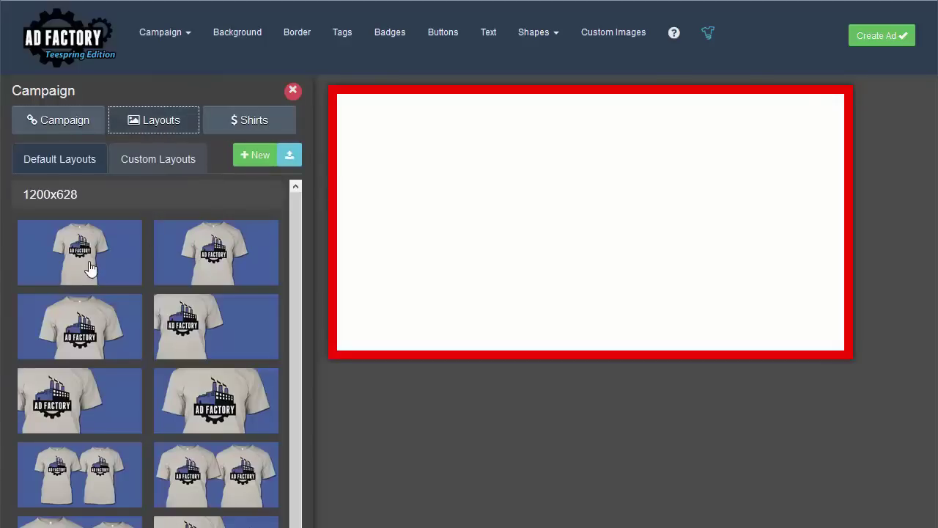
pyautogui.click(166, 165)
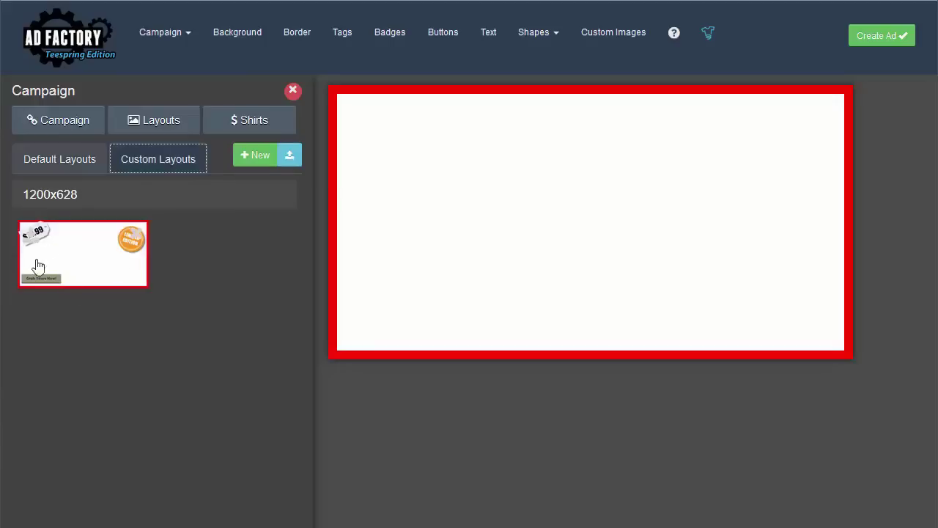
pyautogui.click(135, 236)
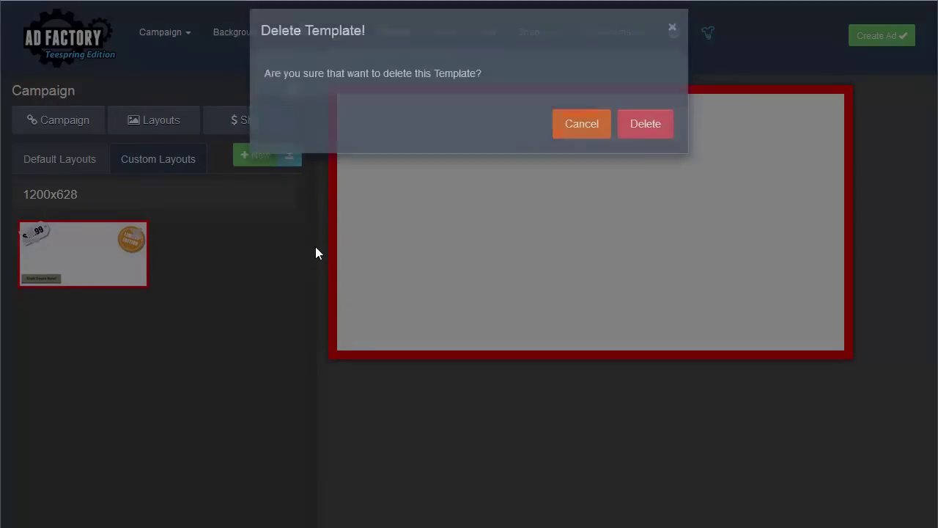
pyautogui.click(652, 141)
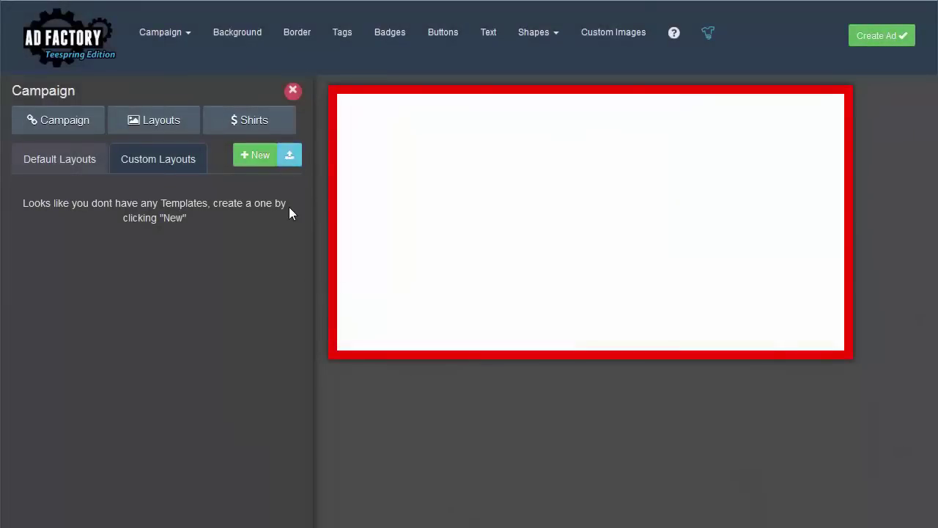
# Upload the downloaded 1200x628 .afl layout file to the custom layouts and apply it to the empty canvas.
pyautogui.click(289, 155)
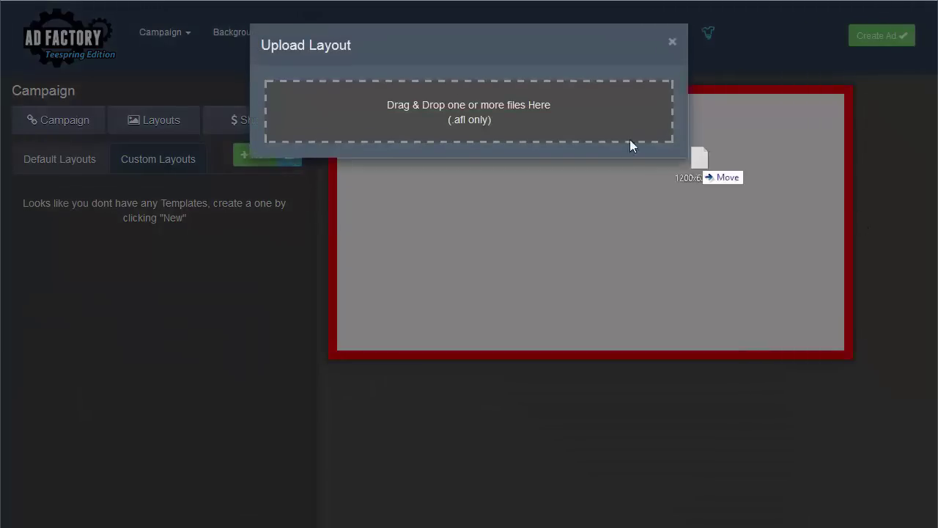
pyautogui.moveTo(629, 139); pyautogui.dragTo(456, 109)
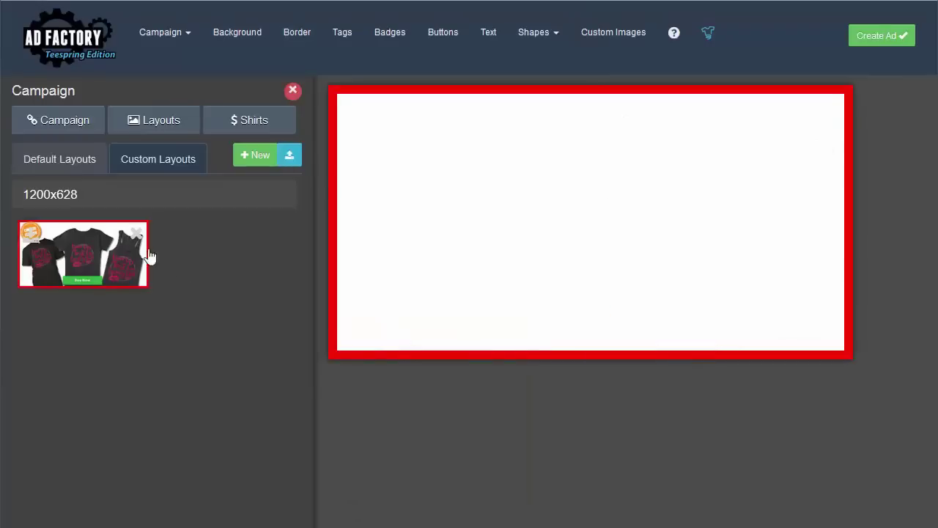
pyautogui.click(79, 263)
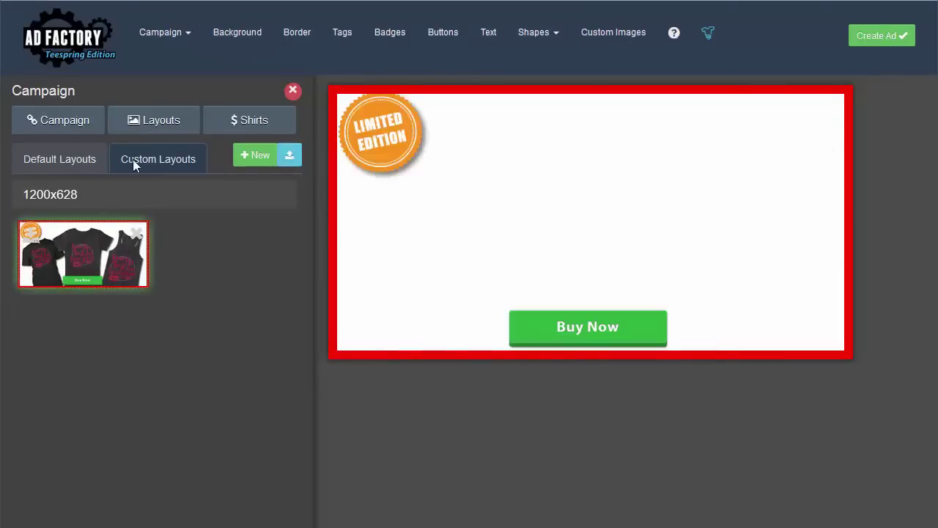
# Fill Shirt 1 with the purple women's tee front, Shirt 2 with the navy women's tee front and Shirt 3 with the navy T-shirt front.
pyautogui.click(230, 119)
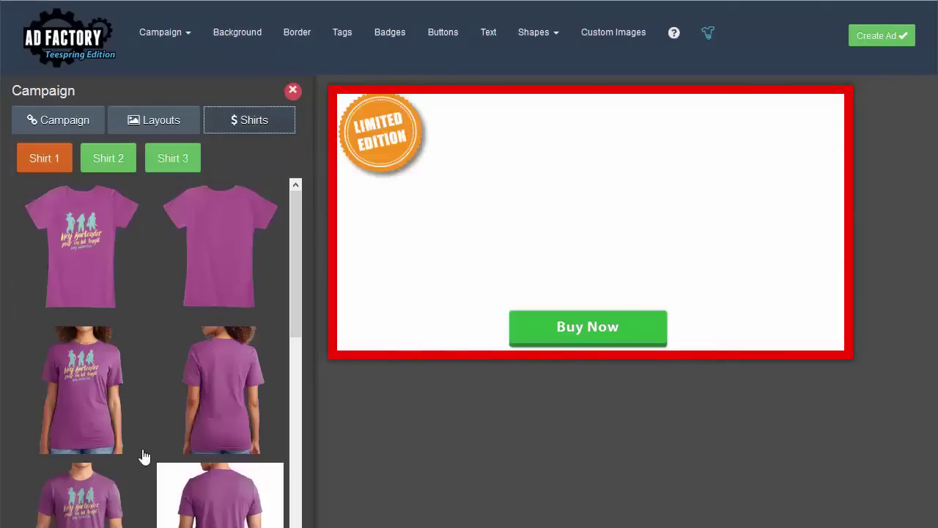
pyautogui.click(83, 251)
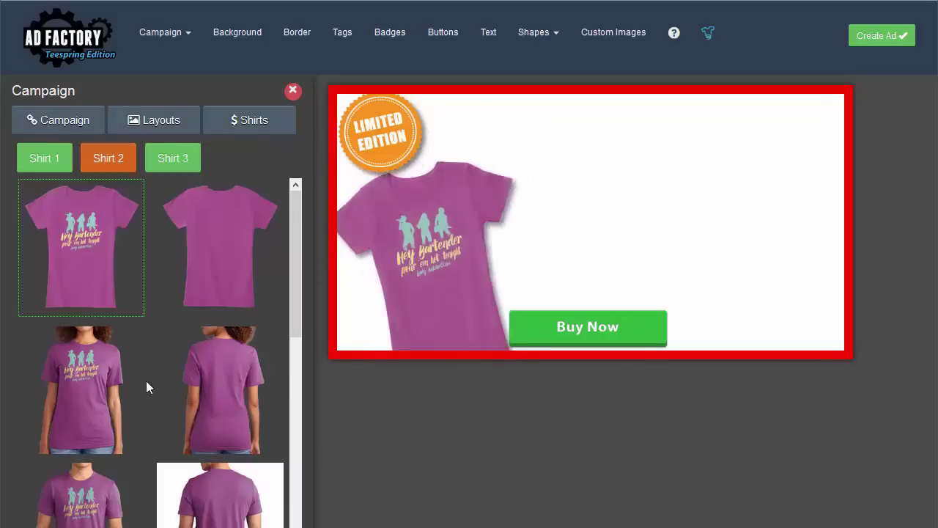
pyautogui.scroll(-3, 118, 480)
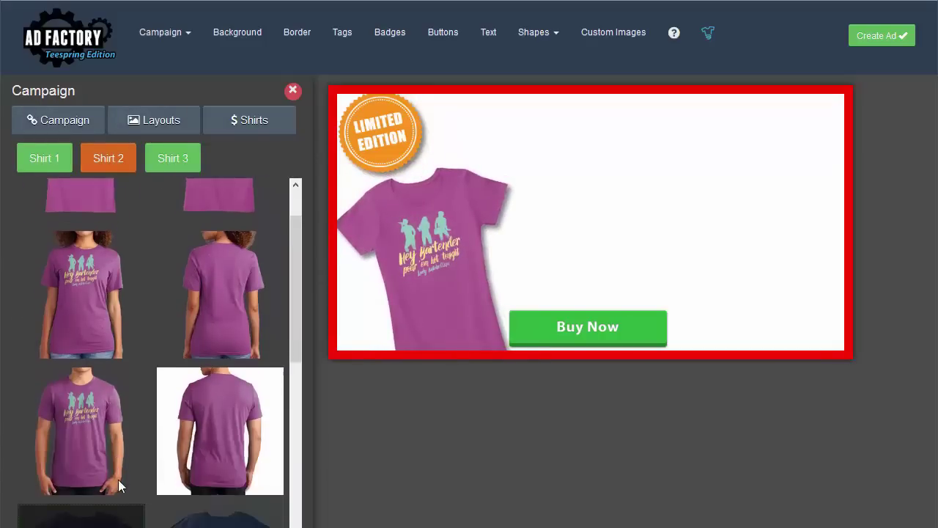
pyautogui.click(136, 505)
pyautogui.scroll(-2, 143, 520)
pyautogui.scroll(-4, 145, 517)
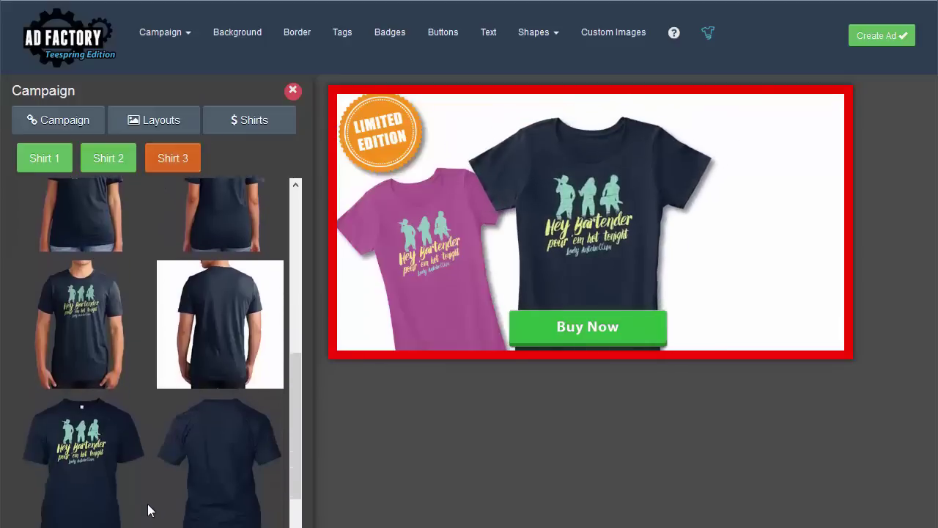
pyautogui.click(83, 439)
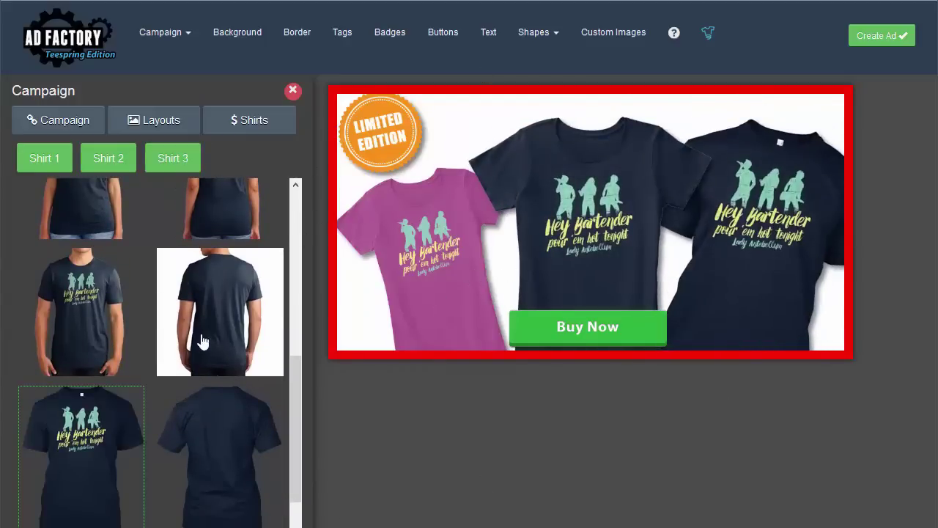
pyautogui.scroll(5, 200, 339)
pyautogui.scroll(4, 197, 333)
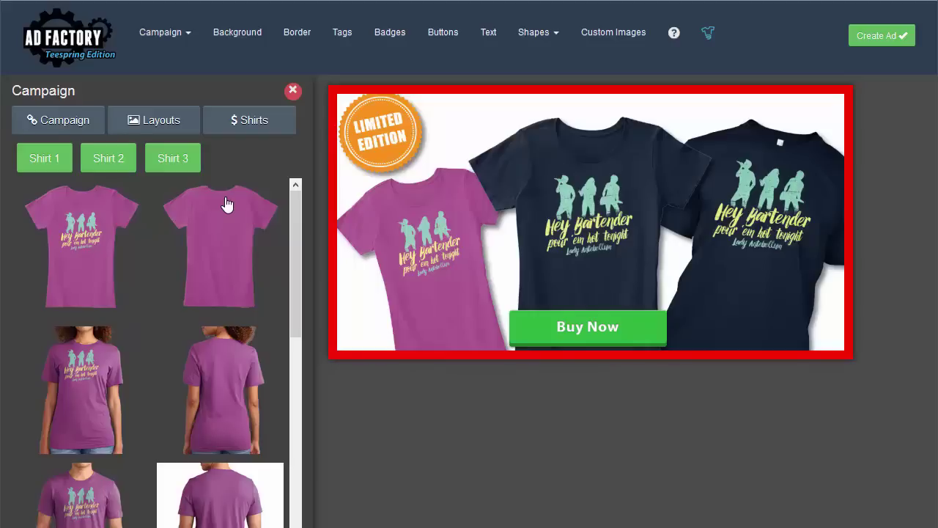
pyautogui.scroll(-3, 139, 320)
pyautogui.scroll(2, 173, 283)
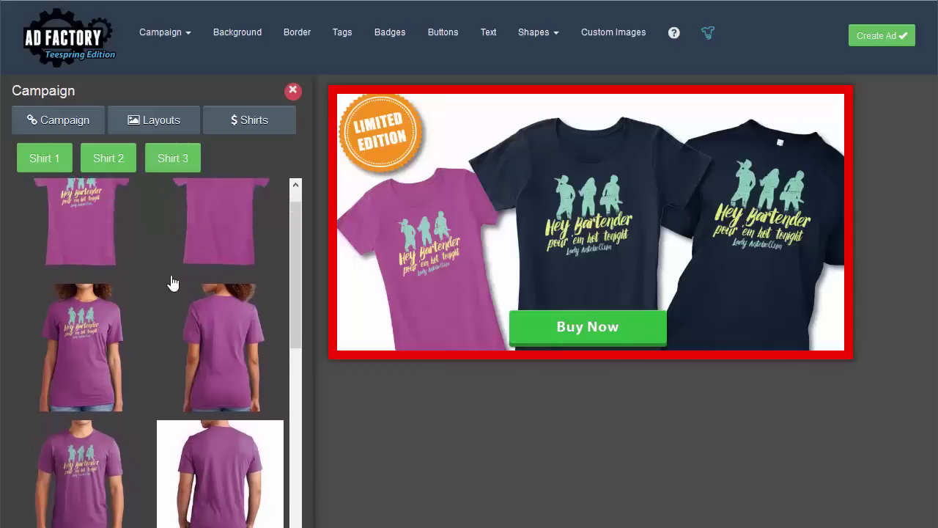
pyautogui.scroll(1, 173, 283)
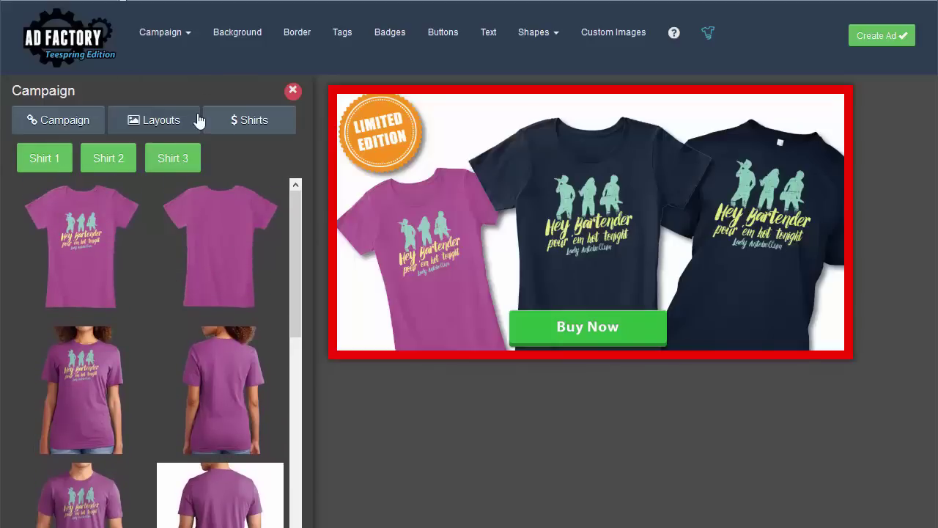